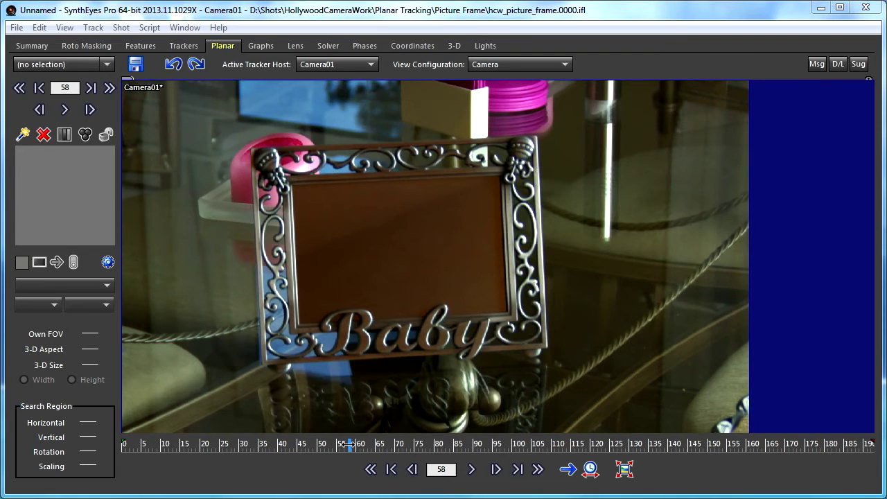
# Step: Scrub and play through the picture-frame shot to review its motion, ending on frame 144
pyautogui.moveTo(350, 444)
pyautogui.mouseDown()
pyautogui.moveTo(149, 447)
pyautogui.moveTo(303, 470)
pyautogui.moveTo(821, 471)
pyautogui.moveTo(178, 470)
pyautogui.moveTo(496, 483)
pyautogui.moveTo(825, 471)
pyautogui.moveTo(208, 464)
pyautogui.moveTo(851, 461)
pyautogui.moveTo(217, 464)
pyautogui.moveTo(416, 471)
pyautogui.moveTo(149, 463)
pyautogui.moveTo(200, 448)
pyautogui.moveTo(248, 461)
pyautogui.moveTo(218, 463)
pyautogui.moveTo(516, 472)
pyautogui.moveTo(872, 466)
pyautogui.moveTo(317, 462)
pyautogui.moveTo(98, 439)
pyautogui.moveTo(390, 466)
pyautogui.moveTo(598, 466)
pyautogui.moveTo(495, 472)
pyautogui.mouseUp()
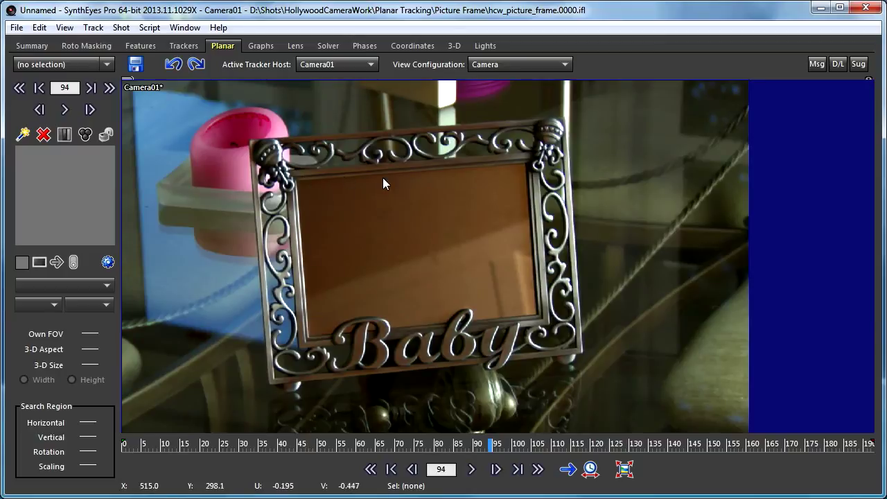
pyautogui.moveTo(459, 444); pyautogui.dragTo(497, 471)
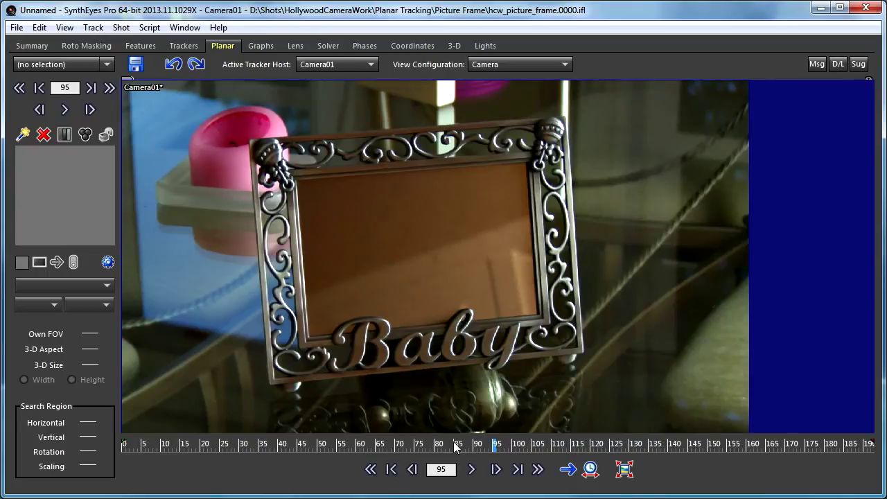
pyautogui.moveTo(455, 447); pyautogui.dragTo(636, 444)
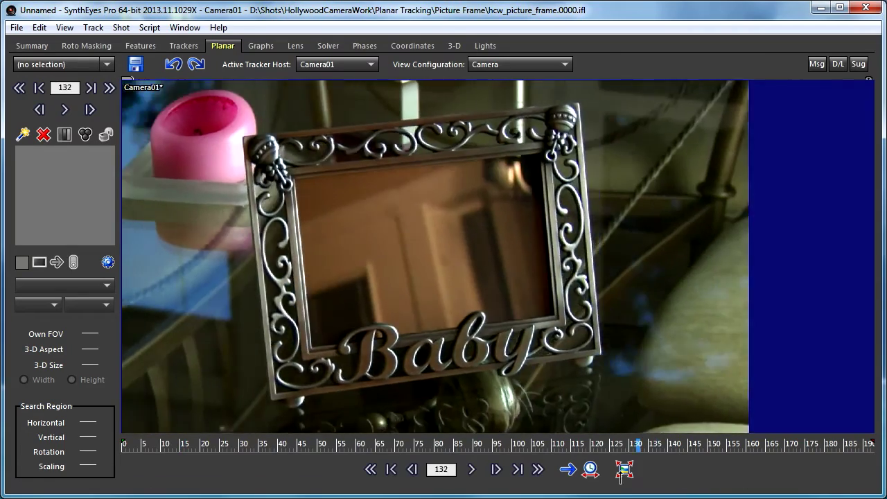
pyautogui.press('space')
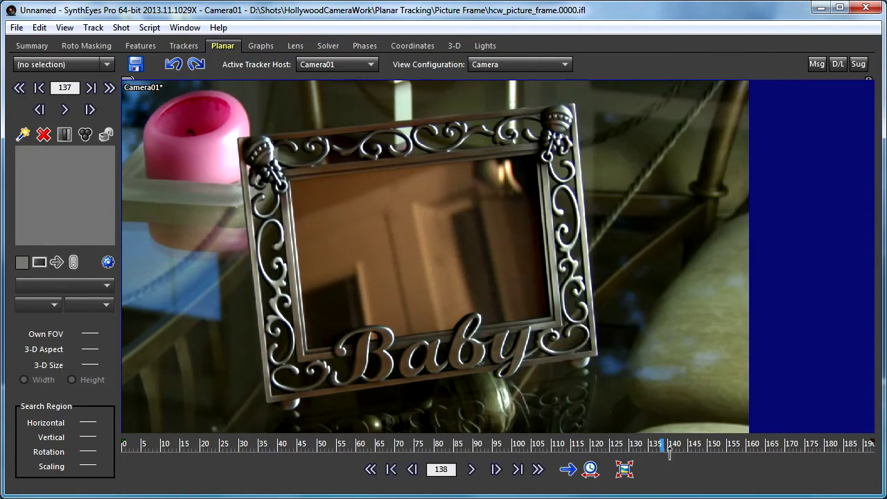
pyautogui.moveTo(670, 452); pyautogui.dragTo(685, 451)
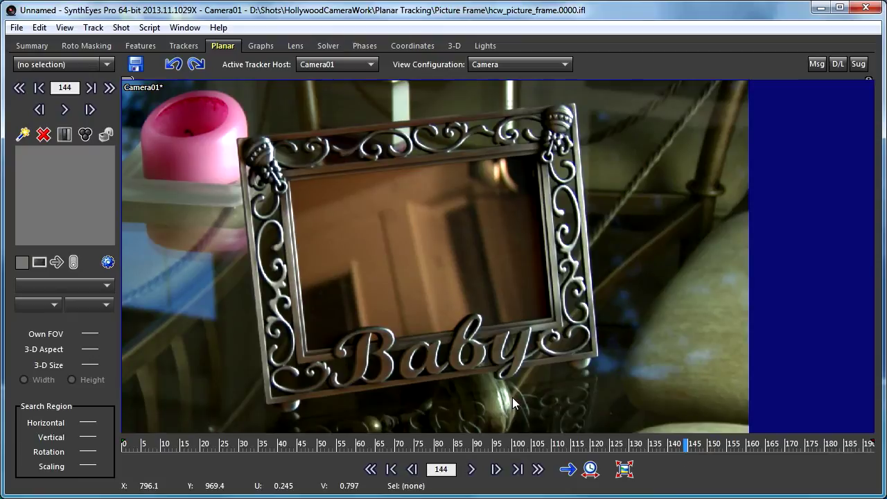
# Step: Create Tracker1 on the picture frame's four corners, then nudge the bottom-left corner into place
pyautogui.click(23, 133)
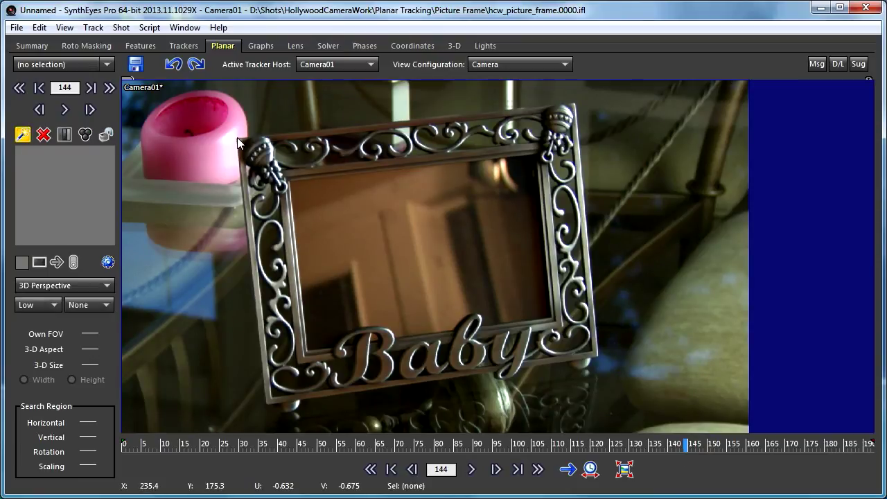
pyautogui.click(237, 138)
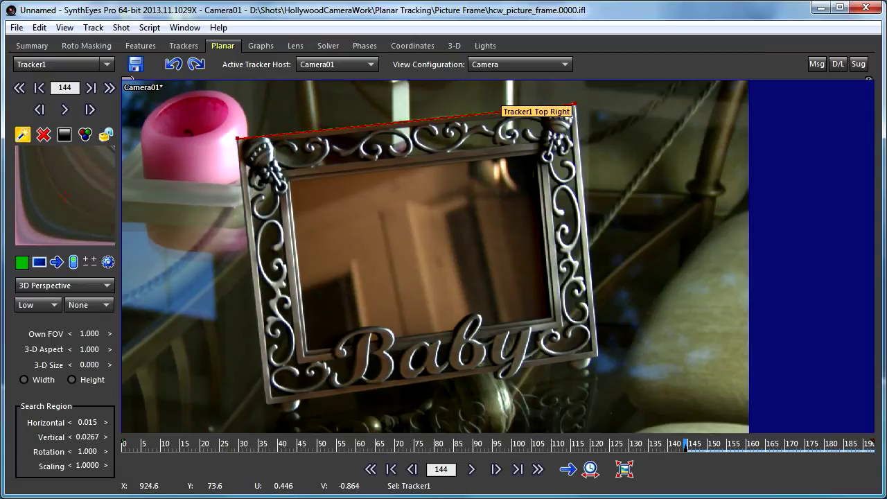
pyautogui.click(574, 105)
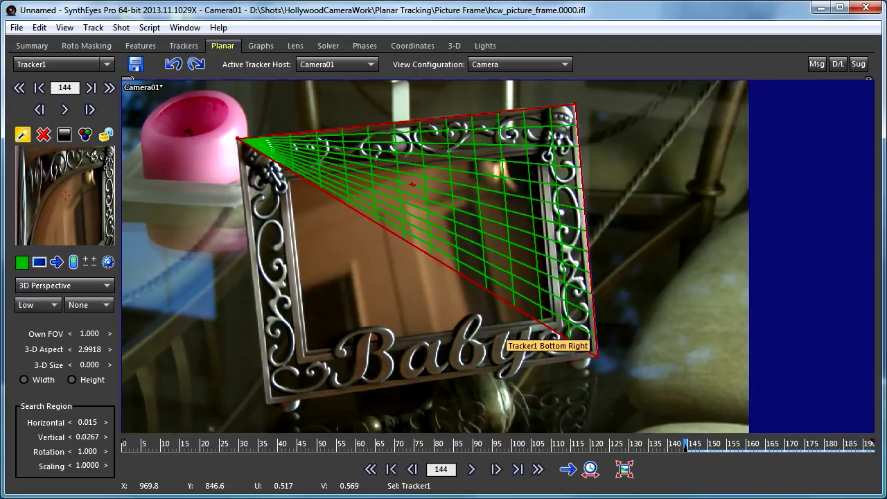
pyautogui.click(596, 355)
pyautogui.click(269, 409)
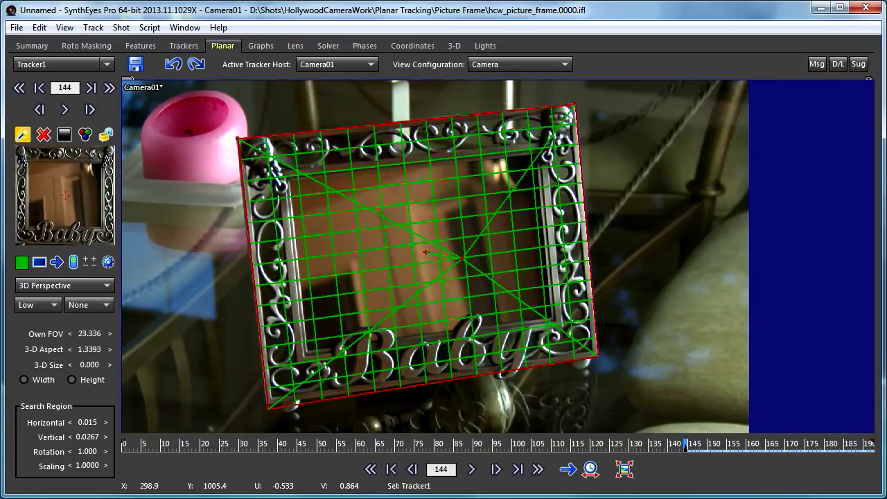
pyautogui.moveTo(269, 408); pyautogui.dragTo(266, 402)
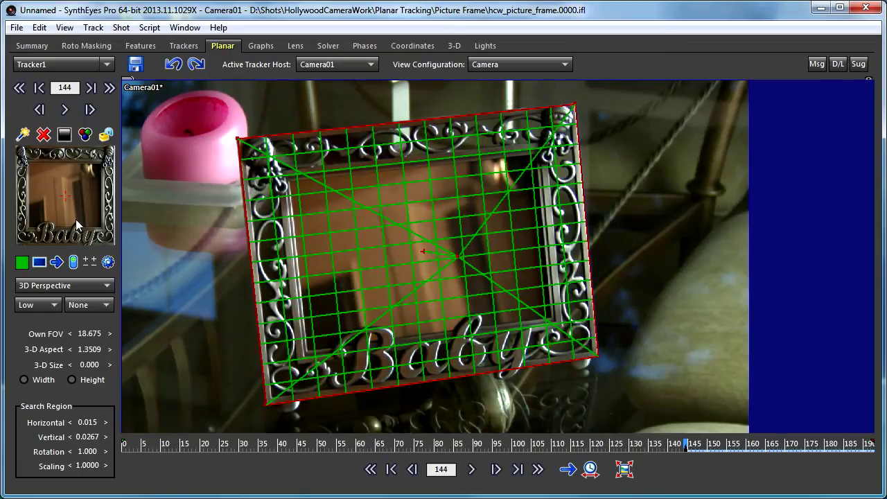
# Step: Show the Planar Options panel with its in-plane mask and auto-mask settings
pyautogui.click(109, 261)
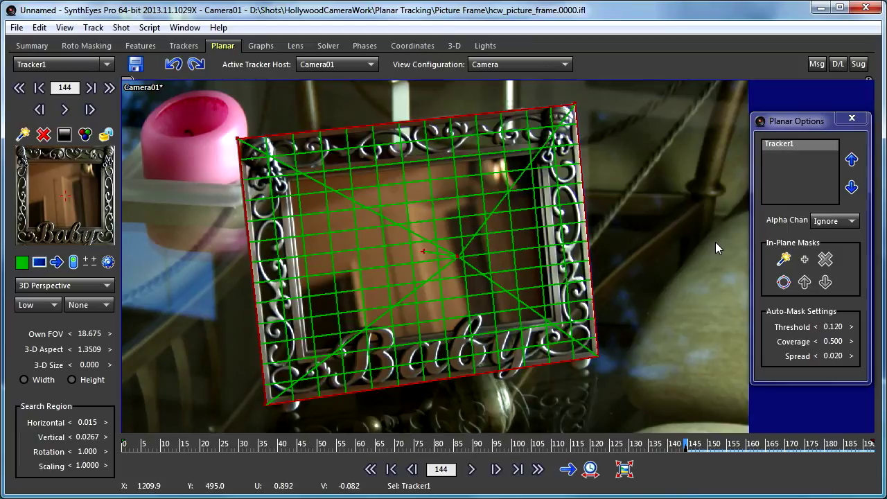
# Step: Start an in-plane mask with points at the opening's top-left, top-right and lower-right corners
pyautogui.click(788, 255)
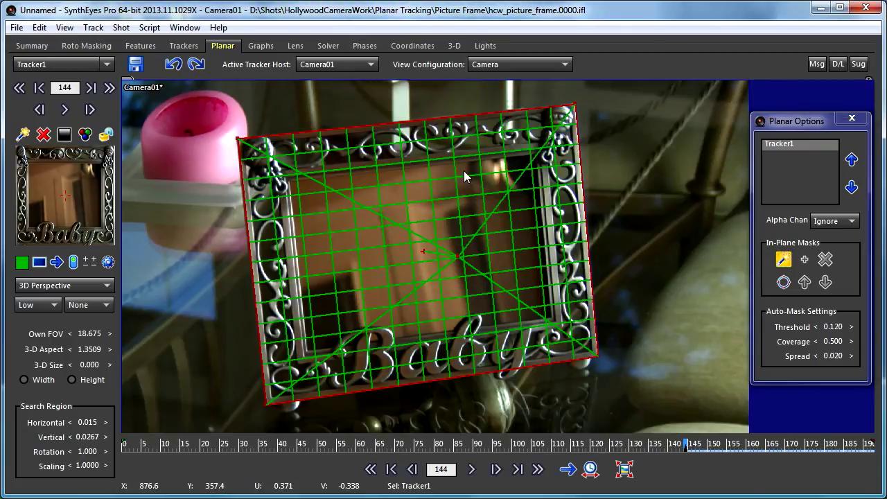
pyautogui.scroll(3, 359, 164)
pyautogui.scroll(-2, 376, 172)
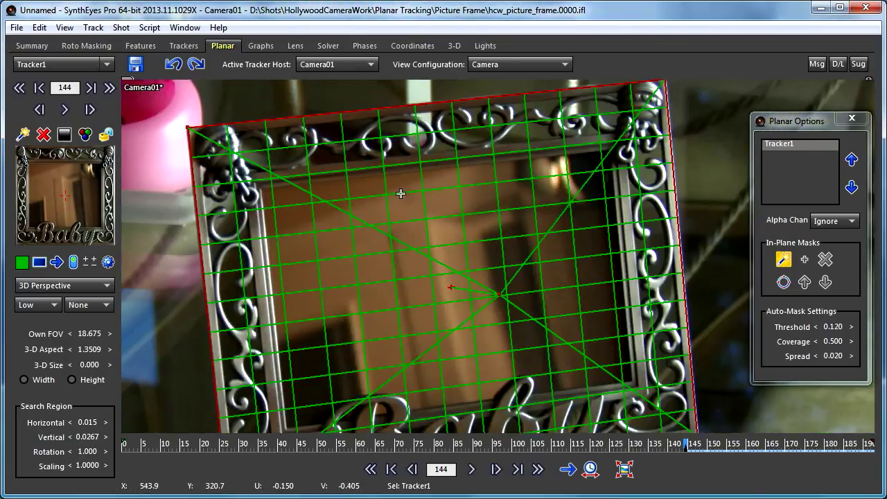
pyautogui.moveTo(402, 192); pyautogui.dragTo(386, 169, button='middle')
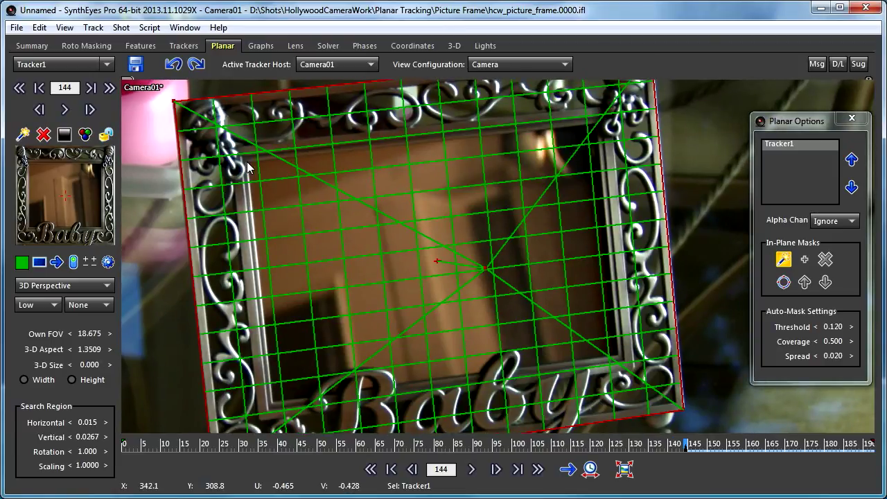
pyautogui.click(248, 165)
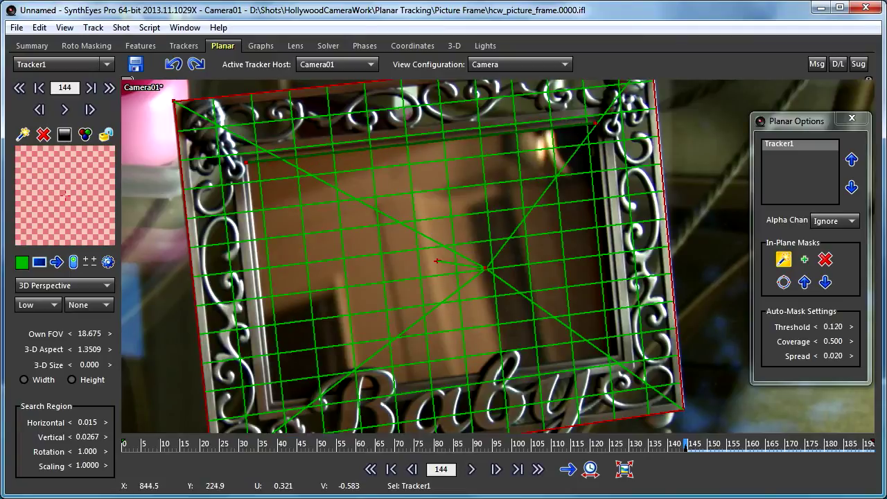
pyautogui.click(595, 122)
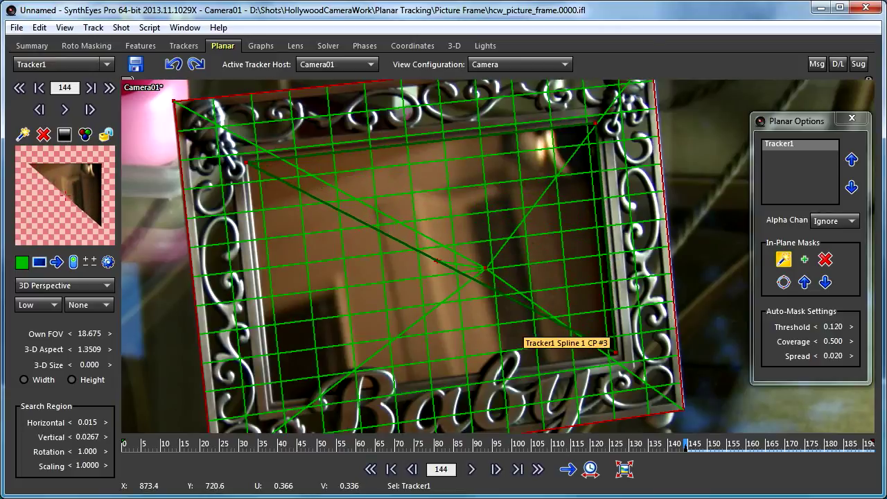
pyautogui.click(616, 340)
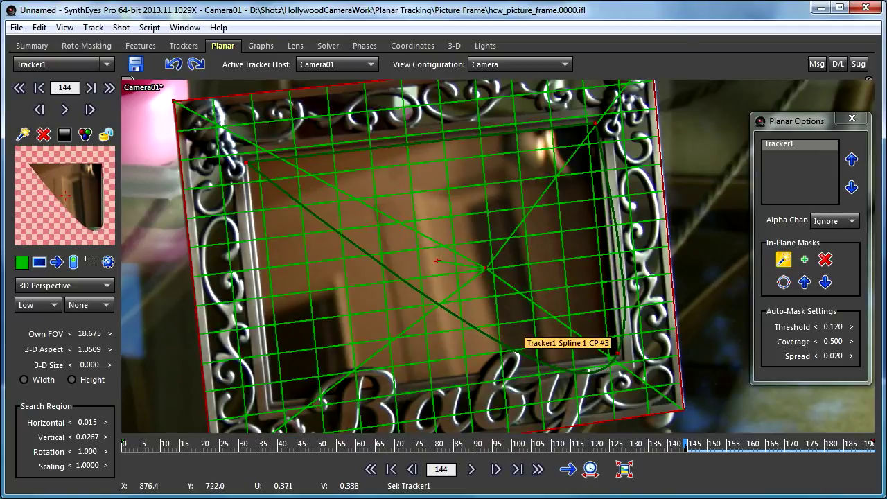
pyautogui.moveTo(616, 342)
pyautogui.mouseDown()
pyautogui.moveTo(614, 358)
pyautogui.moveTo(619, 346)
pyautogui.moveTo(628, 358)
pyautogui.moveTo(554, 346)
pyautogui.moveTo(618, 347)
pyautogui.moveTo(620, 354)
pyautogui.mouseUp()
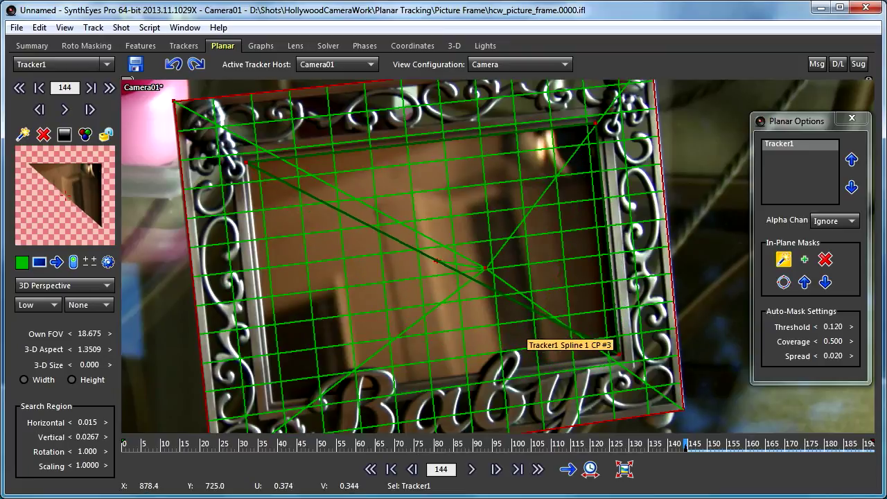
# Step: Add a bottom-left mask point on the bottom edge and undo a stray left-edge point
pyautogui.click(497, 355)
pyautogui.moveTo(497, 355); pyautogui.dragTo(271, 402)
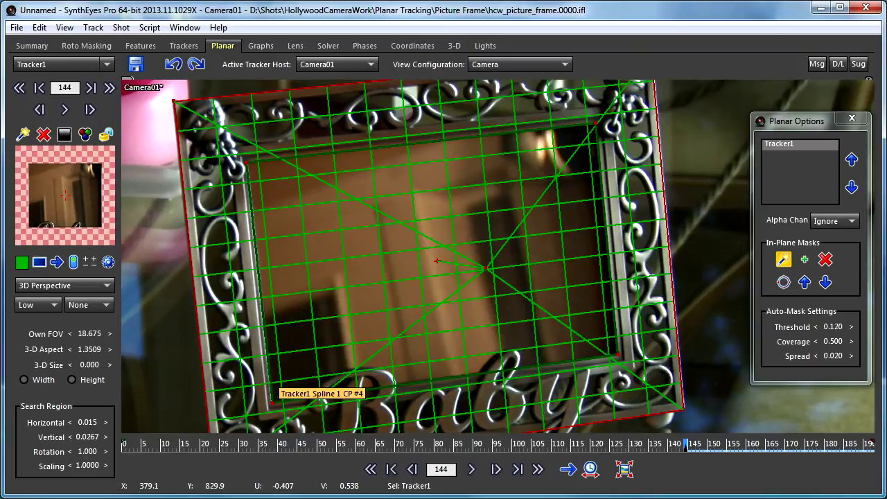
pyautogui.moveTo(263, 326); pyautogui.dragTo(326, 240)
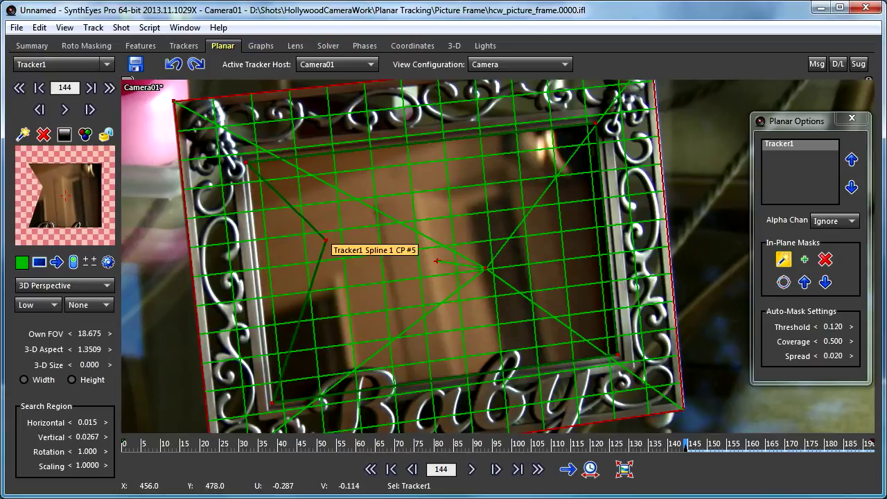
pyautogui.hotkey('ctrl', 'z')
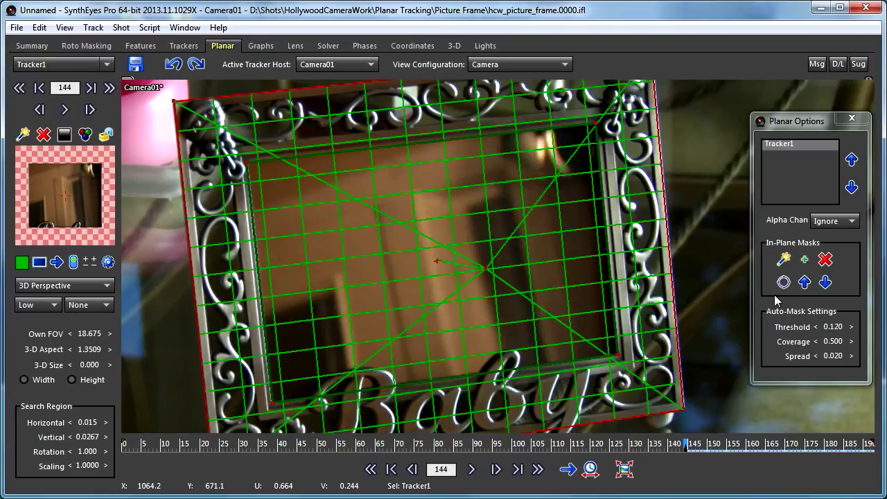
# Step: Flip the mask's polarity so the frame's inner opening is excluded from tracking
pyautogui.click(804, 261)
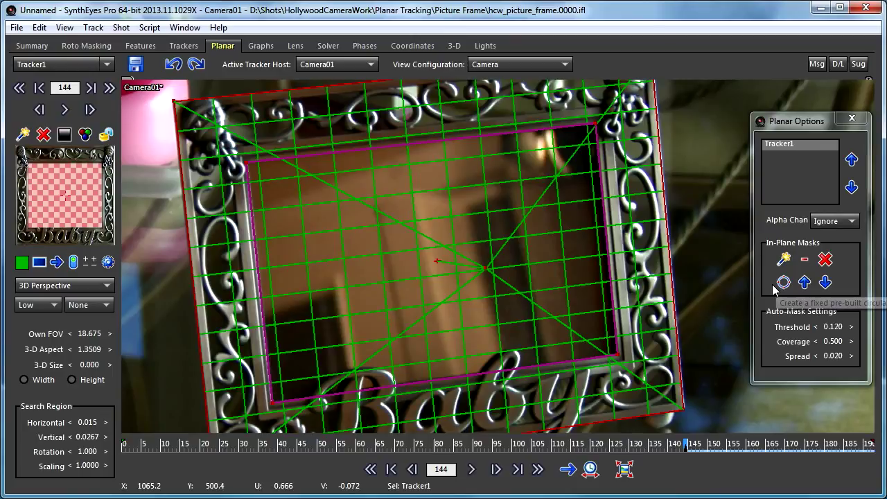
# Step: Trace a closed second mask spline around a scroll curl in the frame's top ironwork
pyautogui.scroll(3, 376, 97)
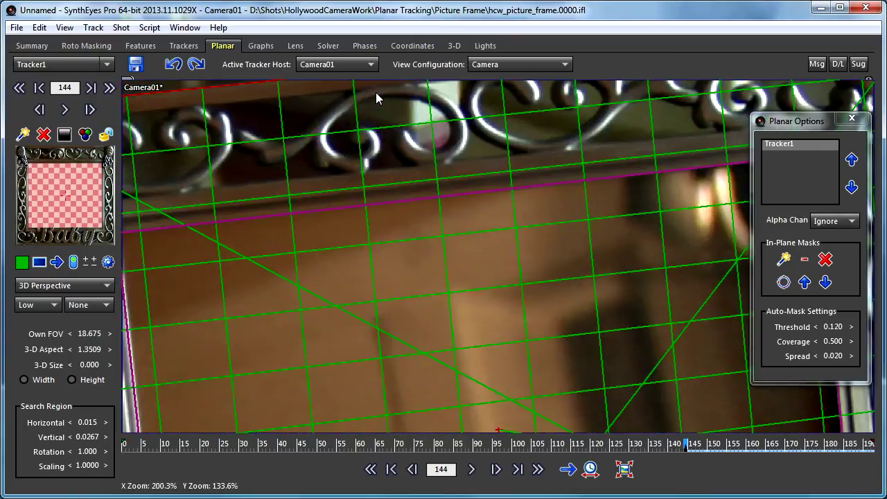
pyautogui.click(783, 259)
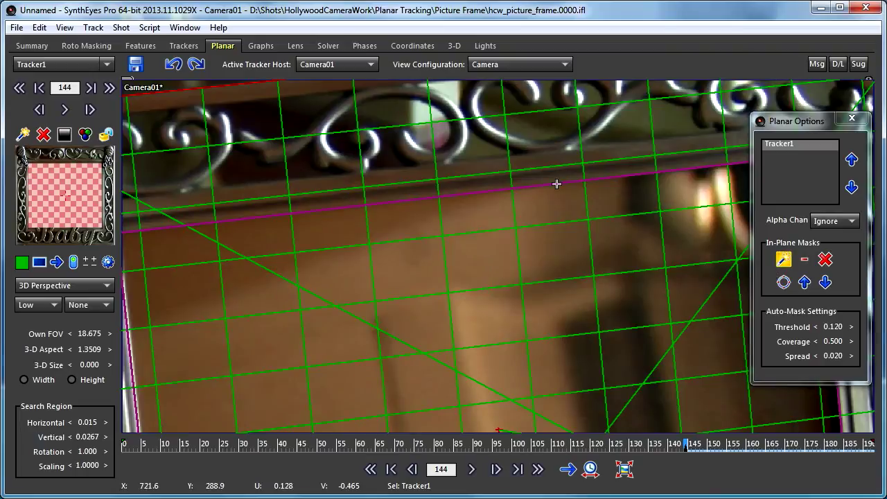
pyautogui.click(373, 101)
pyautogui.click(442, 111)
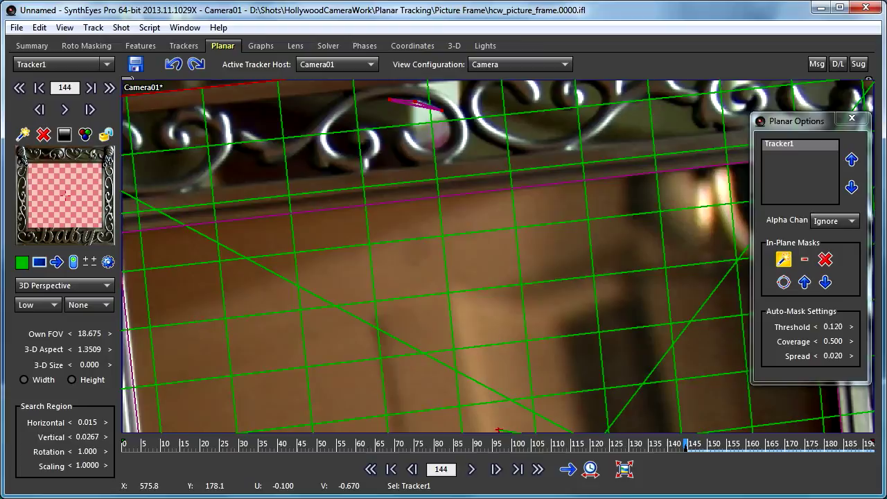
pyautogui.click(449, 124)
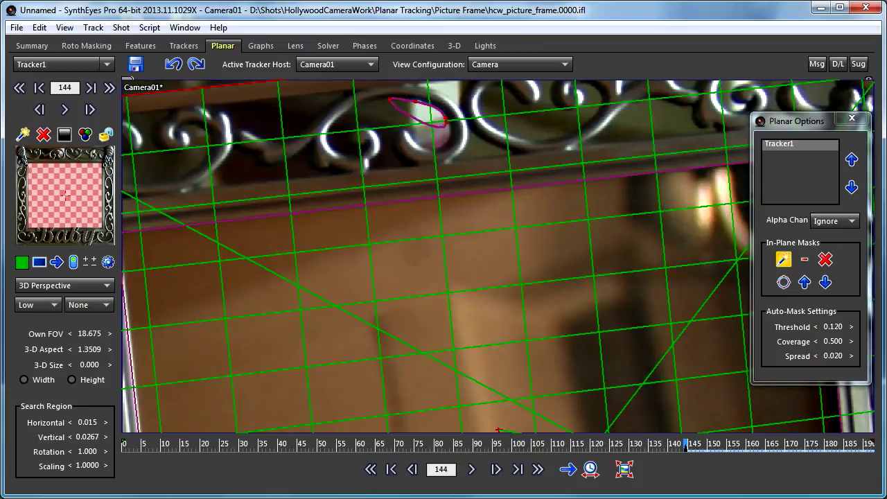
pyautogui.click(444, 144)
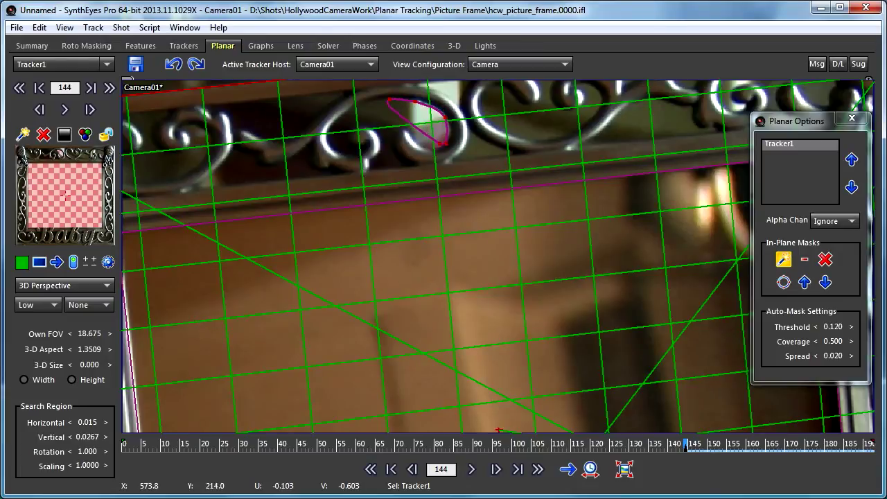
pyautogui.click(424, 147)
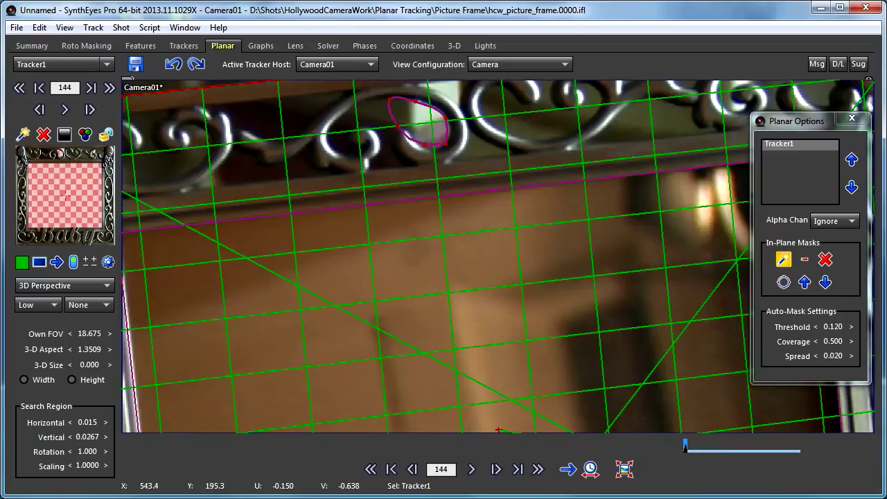
pyautogui.click(392, 125)
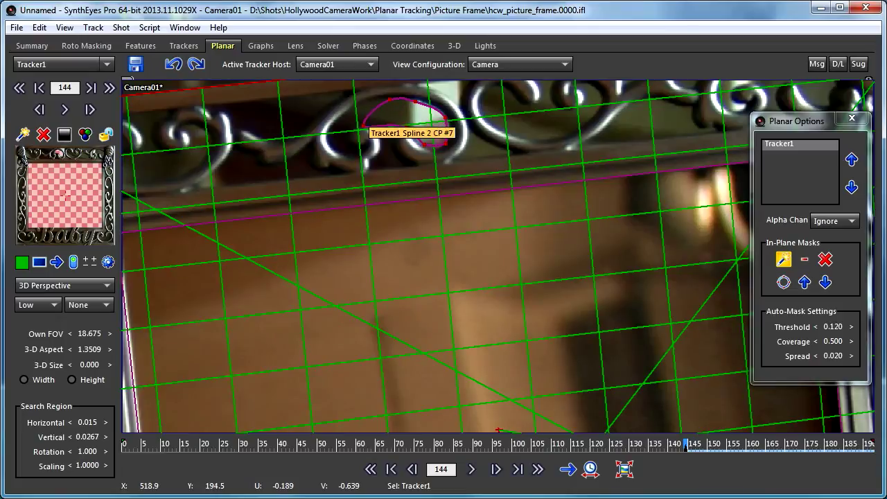
pyautogui.click(374, 131)
pyautogui.click(363, 148)
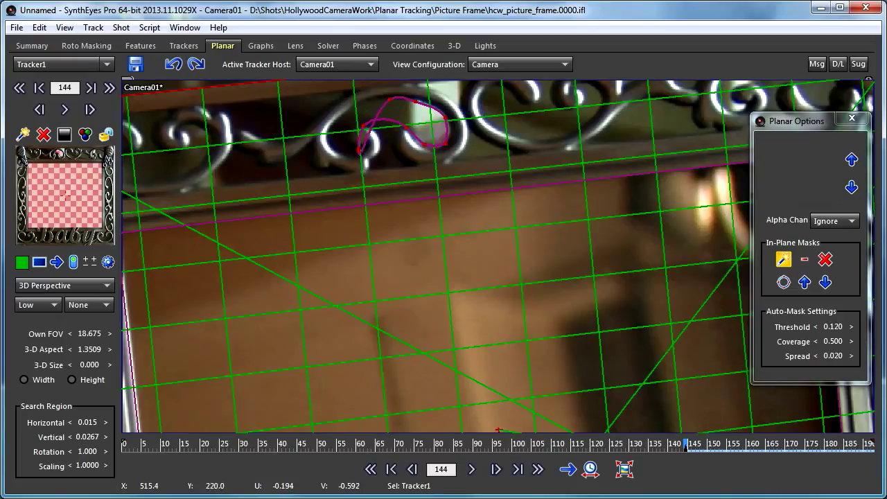
pyautogui.click(334, 152)
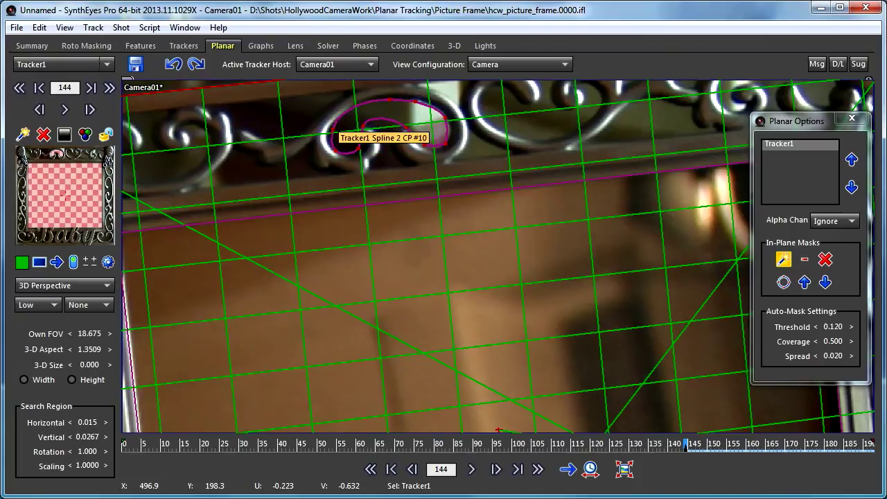
pyautogui.click(332, 137)
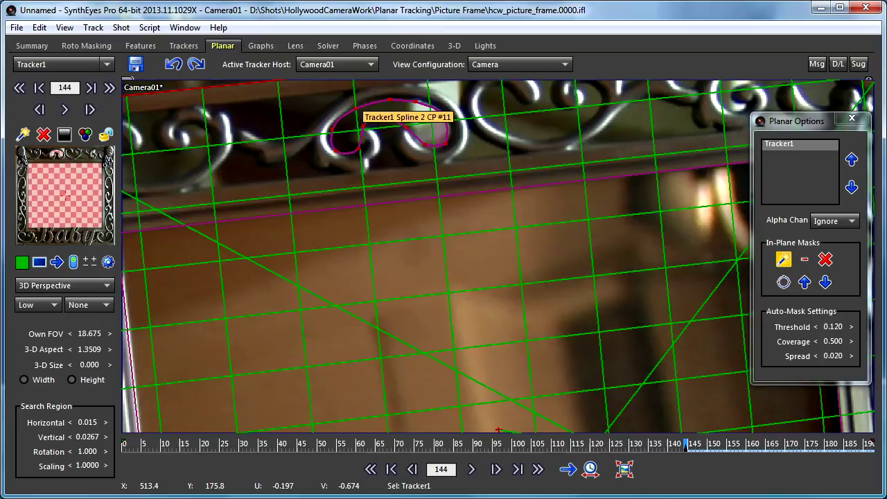
pyautogui.click(361, 106)
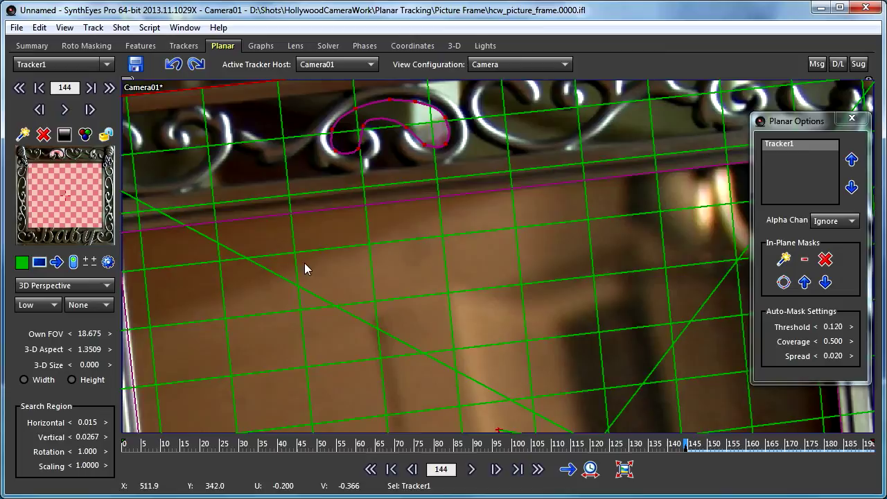
# Step: Test the ironwork mask's include mode and preview, then delete it and zoom out to the frame
pyautogui.click(804, 260)
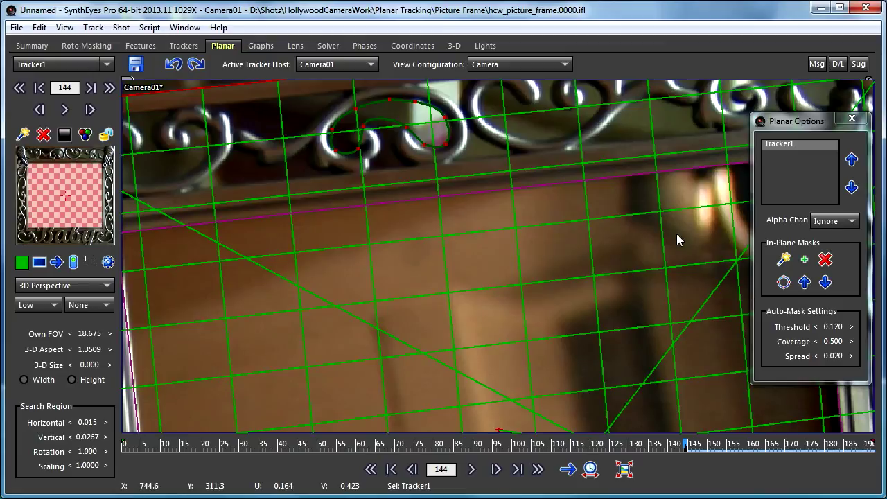
pyautogui.click(824, 283)
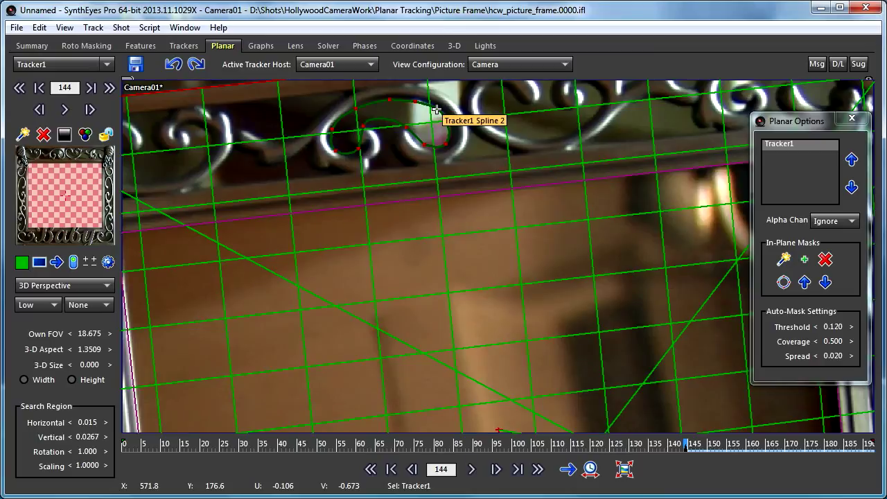
pyautogui.moveTo(437, 110); pyautogui.dragTo(508, 126)
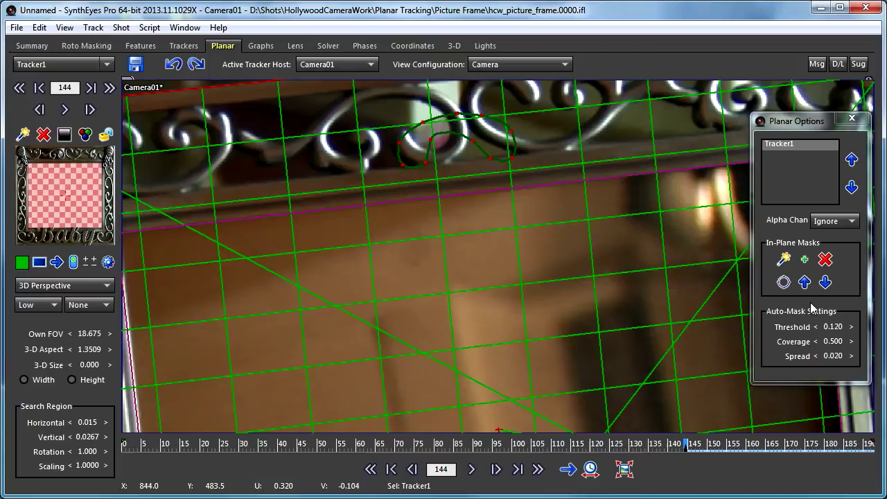
pyautogui.click(824, 259)
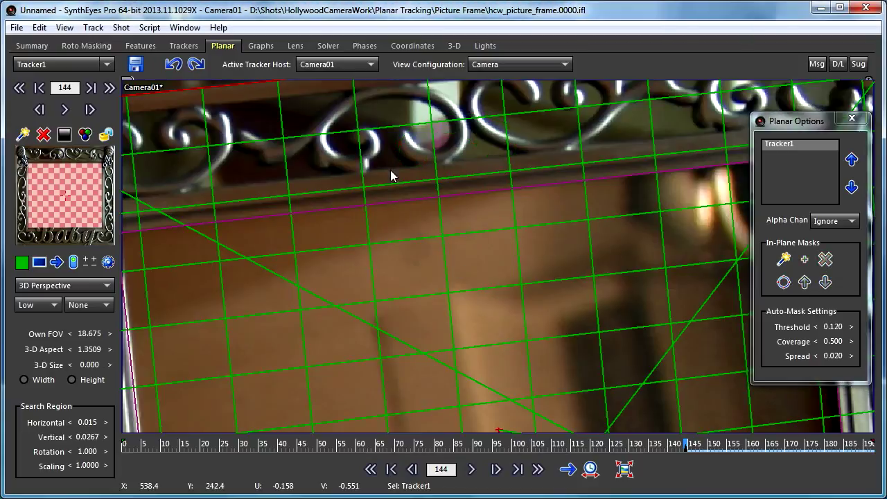
pyautogui.scroll(-8, 391, 179)
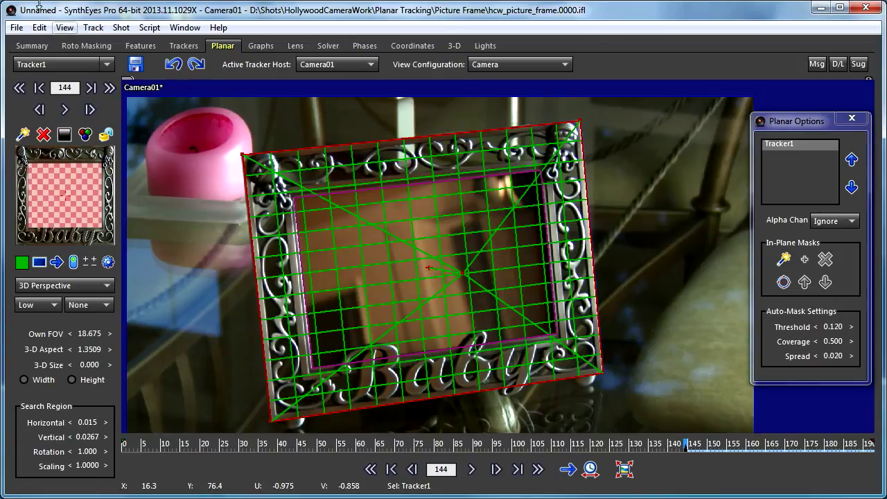
pyautogui.click(72, 47)
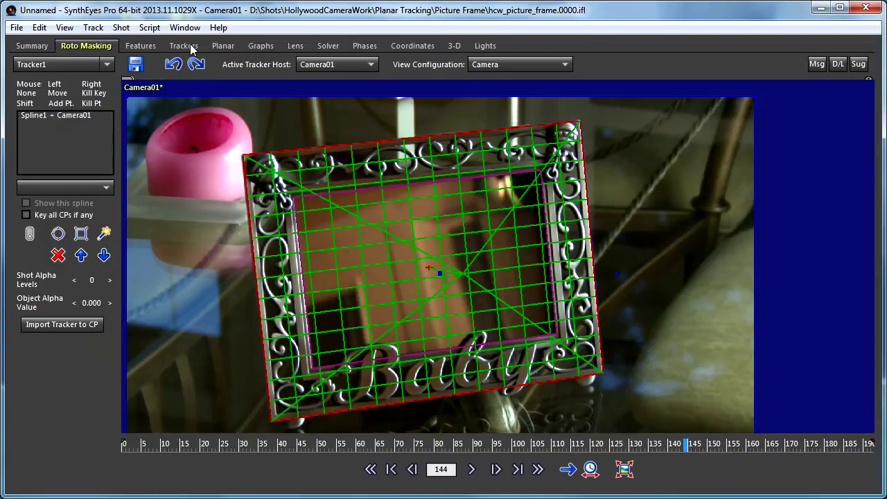
pyautogui.click(226, 45)
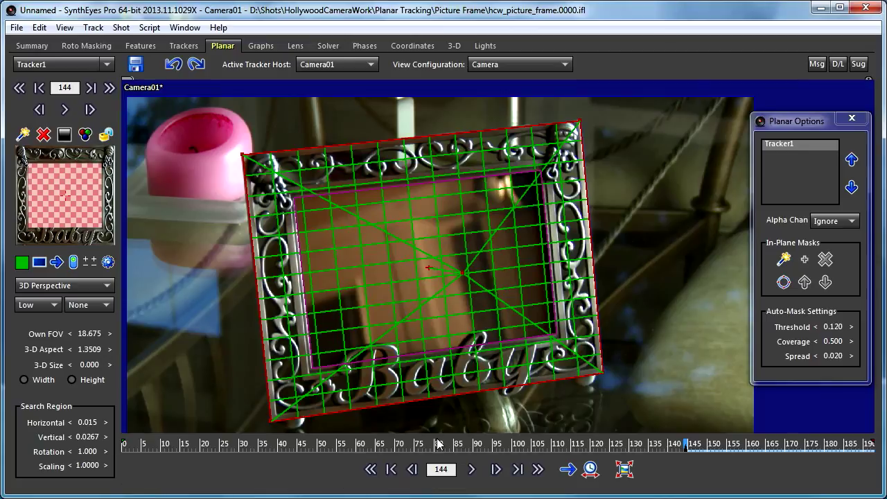
# Step: Review the forward track to frame 192, then track backwards from frame 144 to frame 0
pyautogui.click(471, 470)
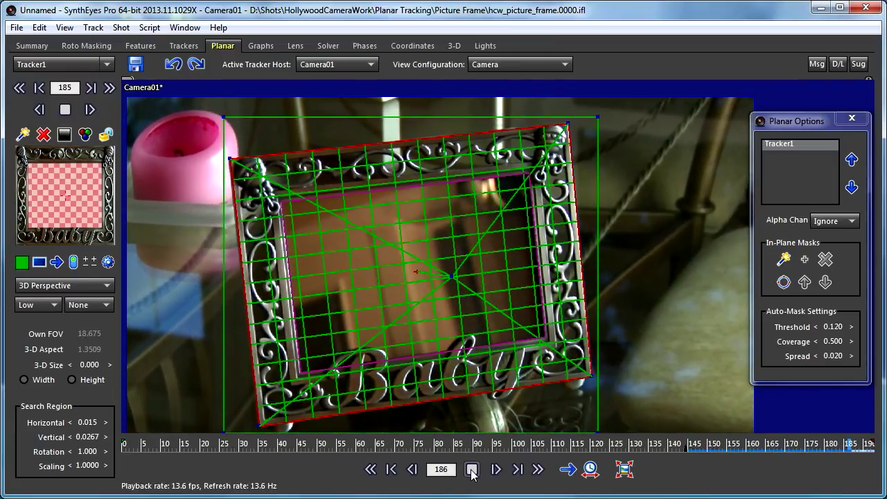
pyautogui.click(472, 469)
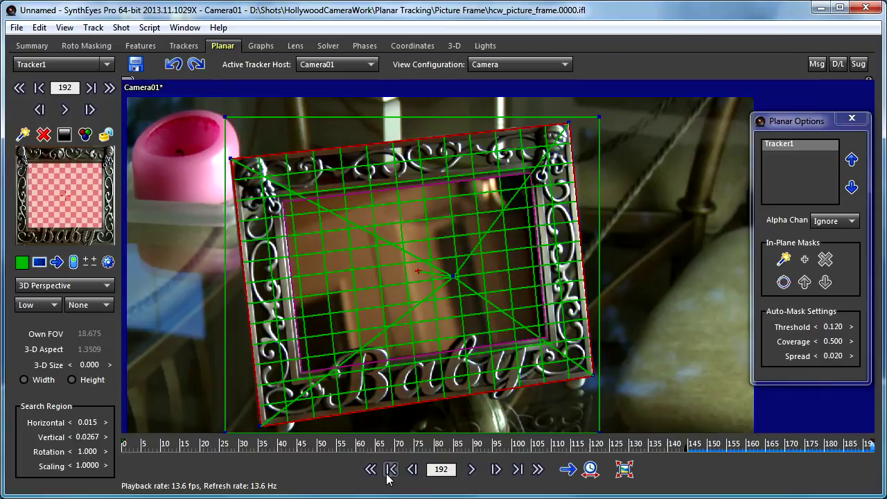
pyautogui.click(389, 471)
pyautogui.click(57, 264)
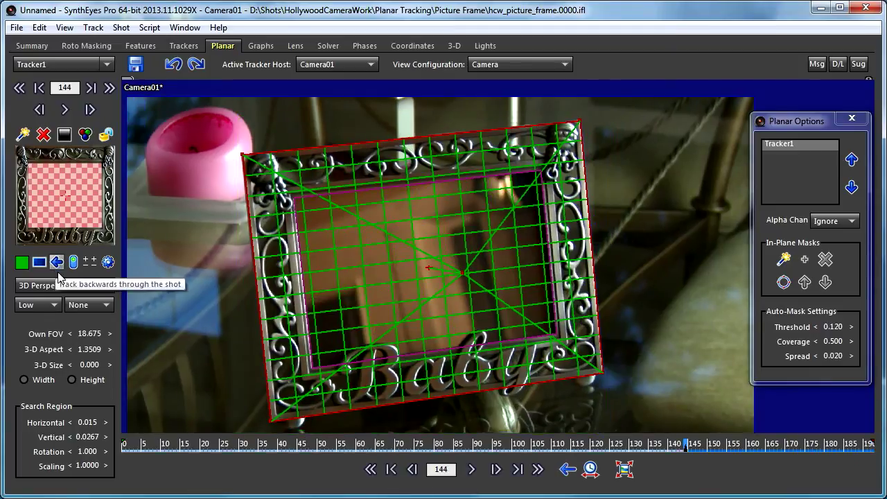
pyautogui.click(471, 470)
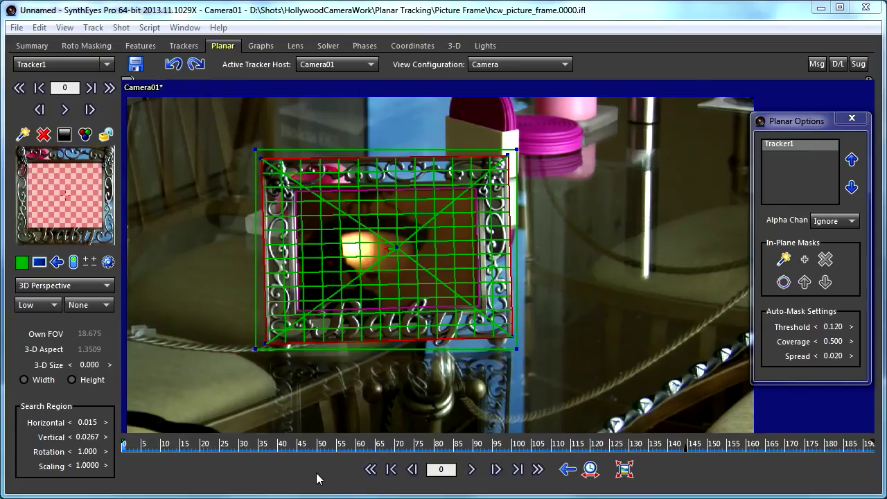
# Step: Choose AE Corner Pin export from the Planar Tracking bar
pyautogui.keyDown('ctrl'); pyautogui.click(107, 261); pyautogui.keyUp('ctrl')
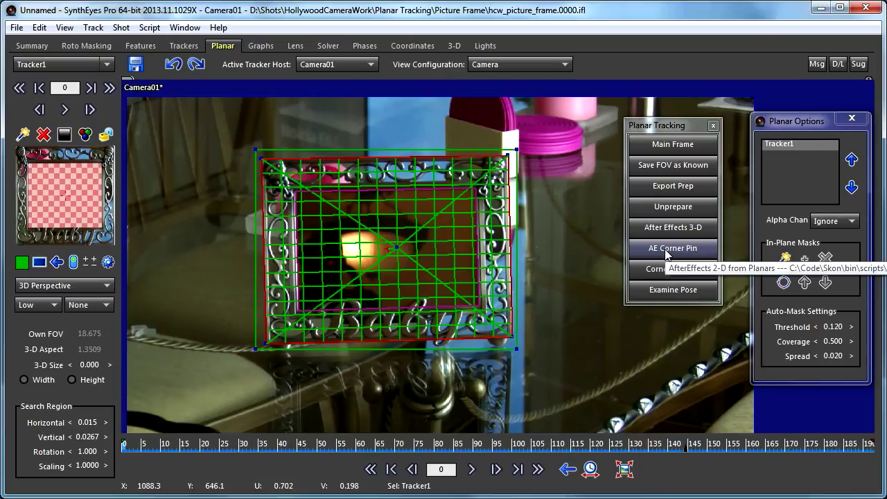
pyautogui.click(667, 253)
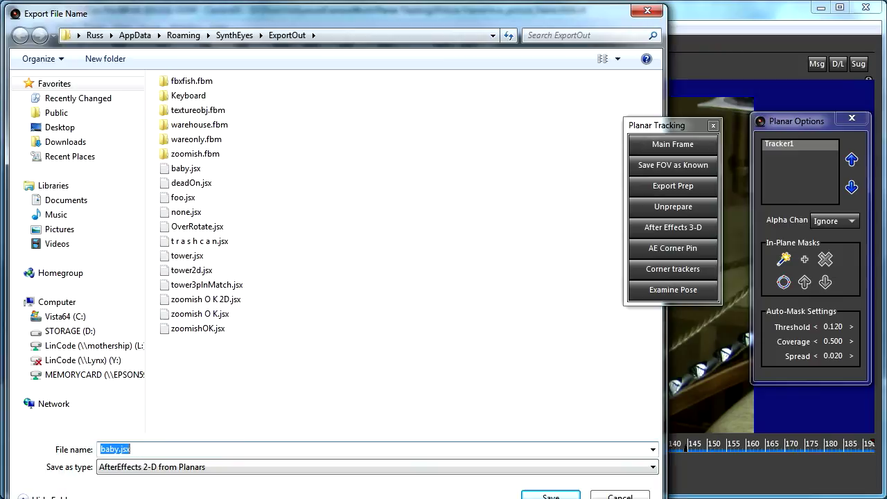
# Step: Save the export as baby.jsx, replacing the old file, and accept the AfterEffects 2-D from Planars settings
pyautogui.click(536, 496)
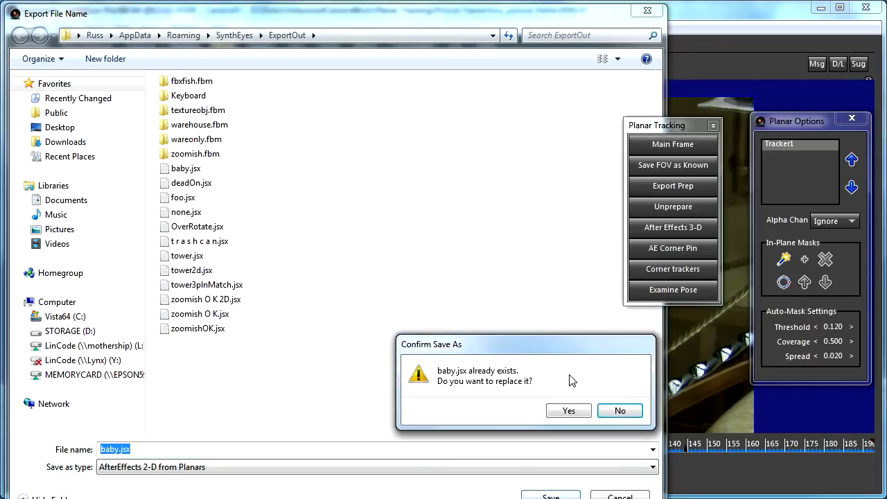
pyautogui.click(569, 413)
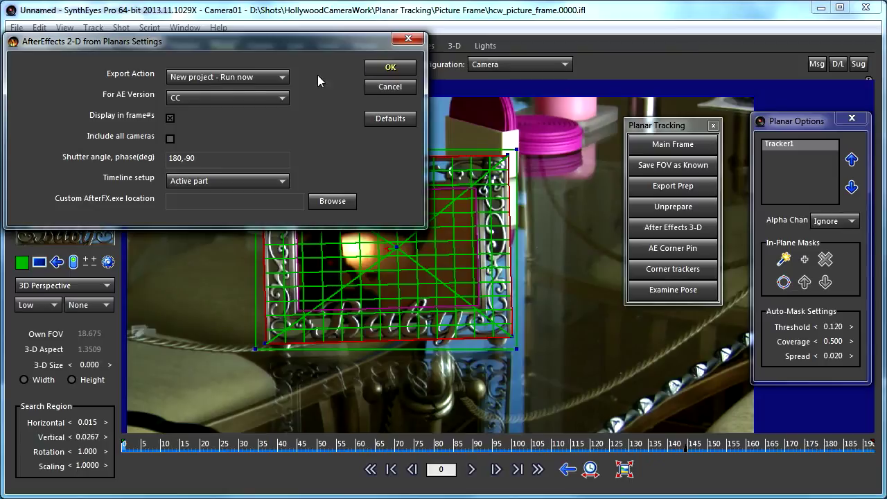
pyautogui.click(388, 68)
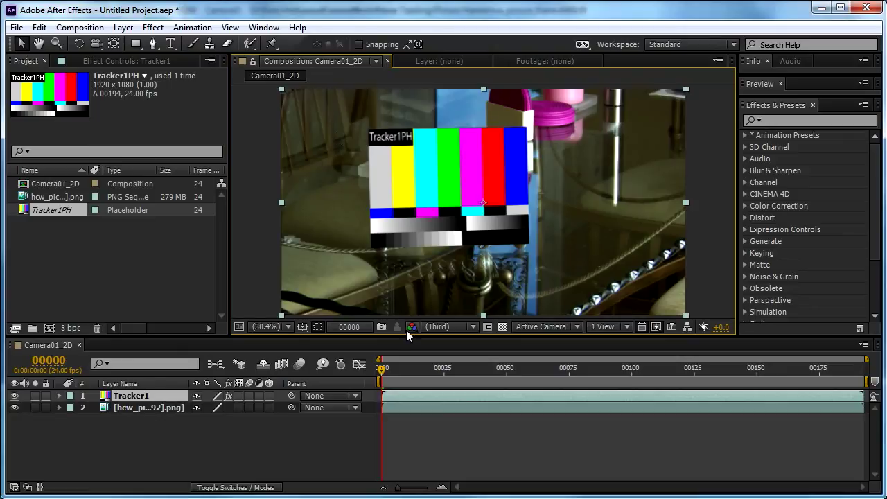
# Step: Scrub Camera01_2D to preview the Tracker1PH placeholder following the picture frame across the shot
pyautogui.moveTo(412, 361); pyautogui.dragTo(721, 378)
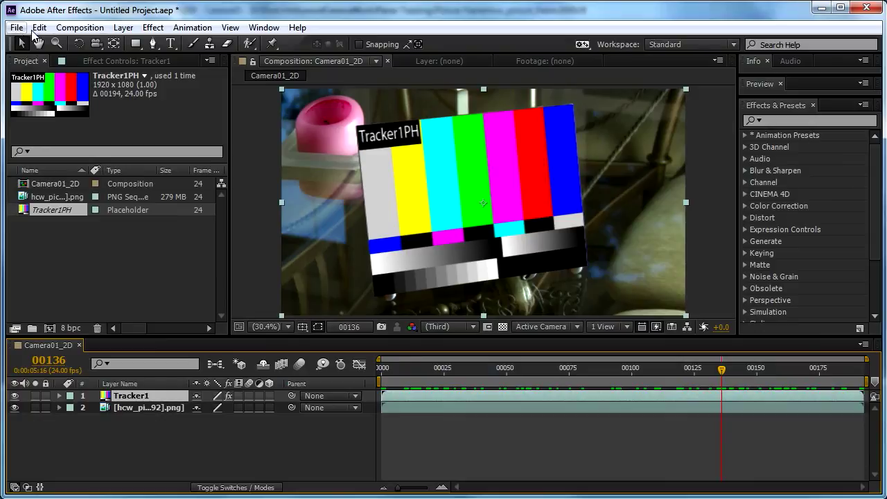
# Step: Create a new 1920x1080, 29.97 fps composition, Comp 1, with default settings
pyautogui.click(80, 27)
pyautogui.click(97, 43)
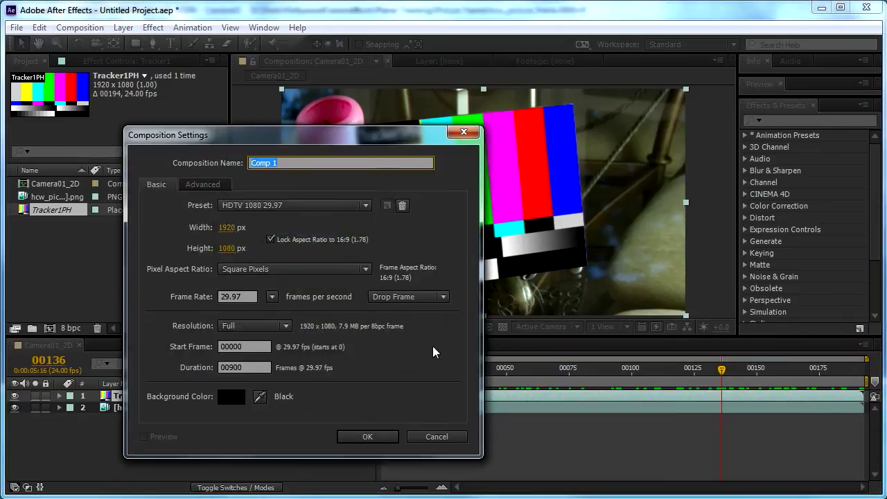
pyautogui.click(367, 436)
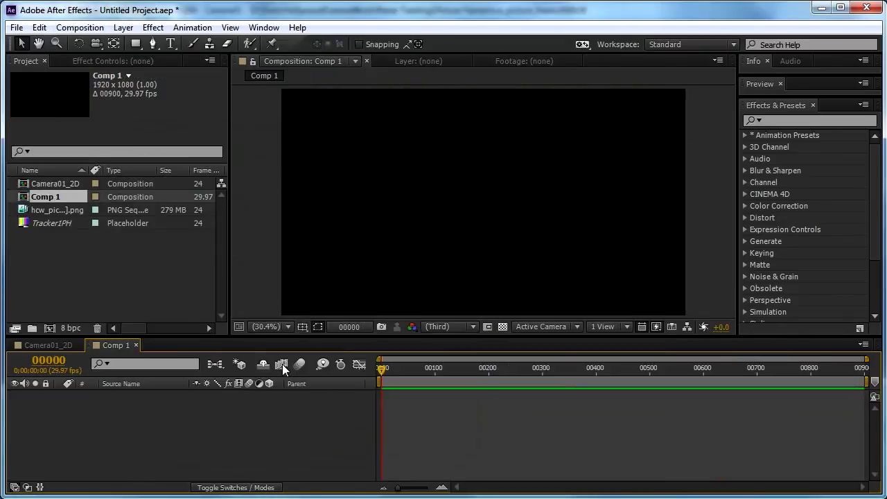
# Step: Import the recent libby[001-197].jpg footage and add it to the Comp 1 timeline
pyautogui.click(17, 27)
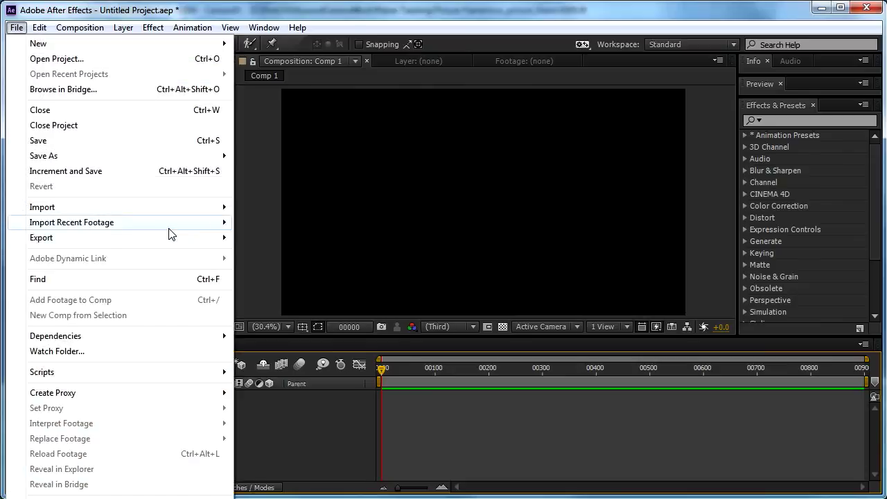
pyautogui.moveTo(171, 232)
pyautogui.click(311, 239)
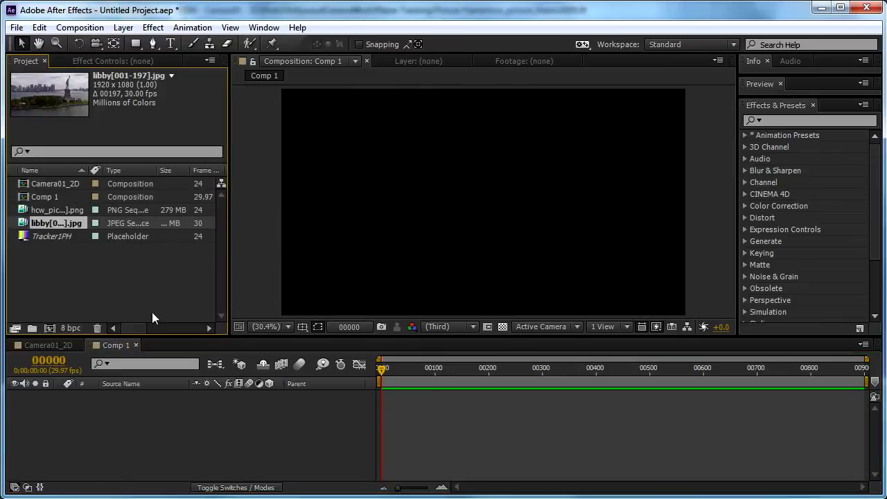
pyautogui.moveTo(45, 219); pyautogui.dragTo(105, 463)
# Step: Replace Camera01_2D's Tracker1 placeholder with Comp 1 and scrub to check the Statue inset
pyautogui.doubleClick(46, 187)
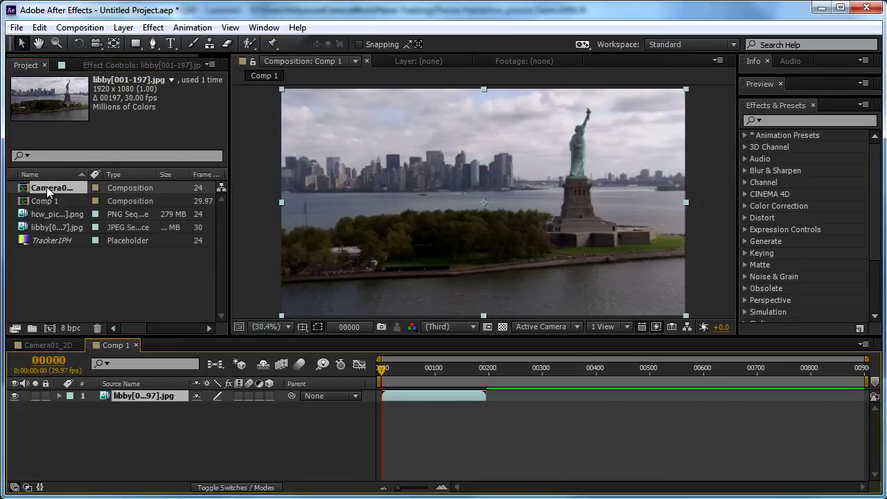
pyautogui.click(45, 198)
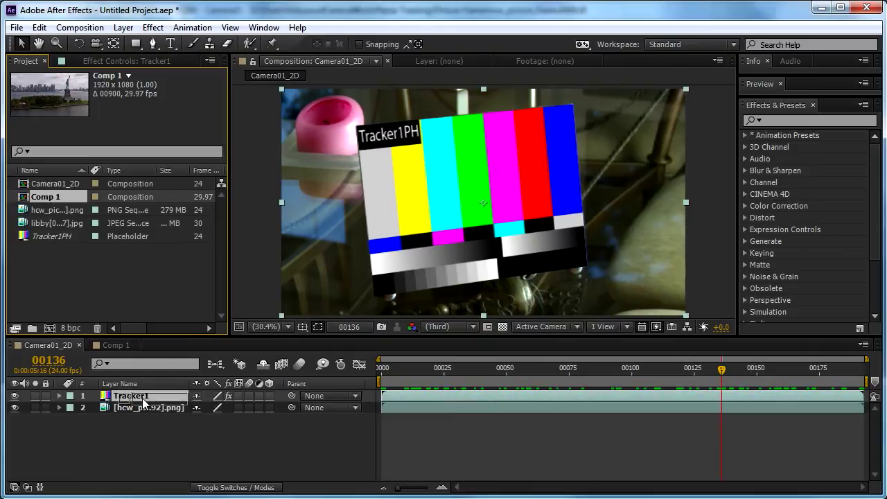
pyautogui.press('Return')
pyautogui.keyDown('alt'); pyautogui.moveTo(141, 400); pyautogui.dragTo(141, 400); pyautogui.keyUp('alt')
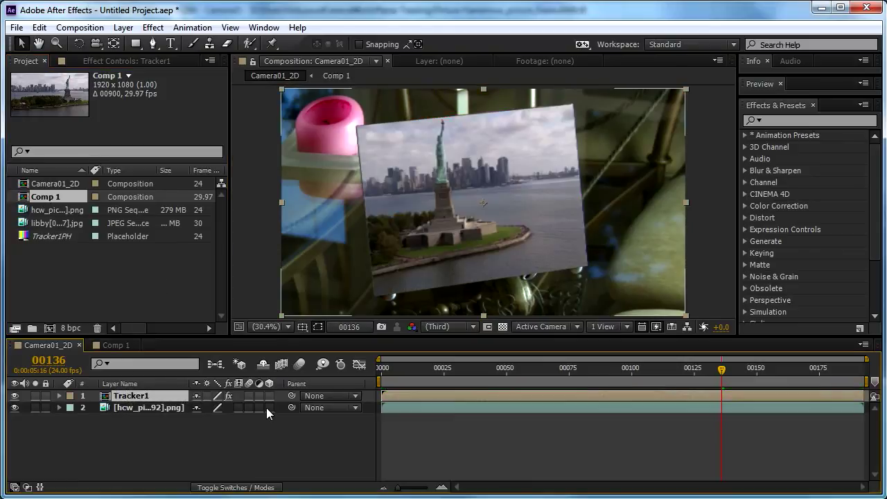
pyautogui.moveTo(701, 370); pyautogui.dragTo(757, 381)
pyautogui.moveTo(655, 381); pyautogui.dragTo(413, 372)
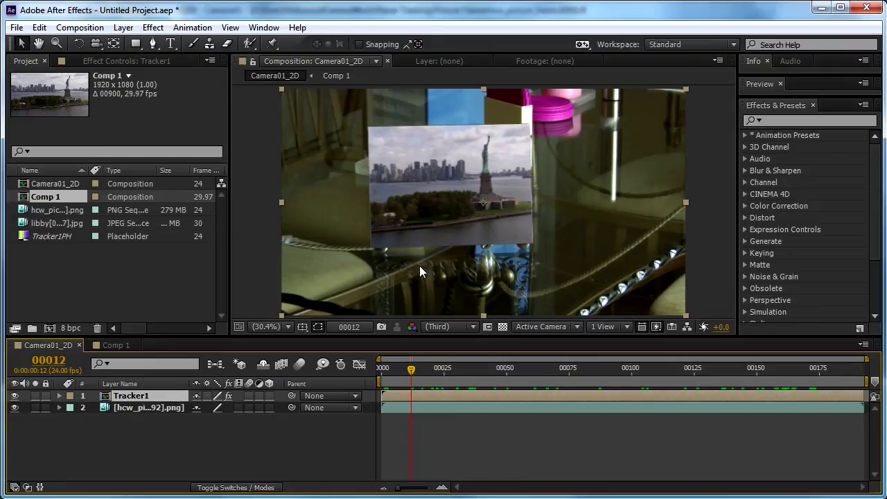
# Step: Scale down the Statue footage in Comp 1 twice, checking the fit in Camera01_2D
pyautogui.doubleClick(48, 197)
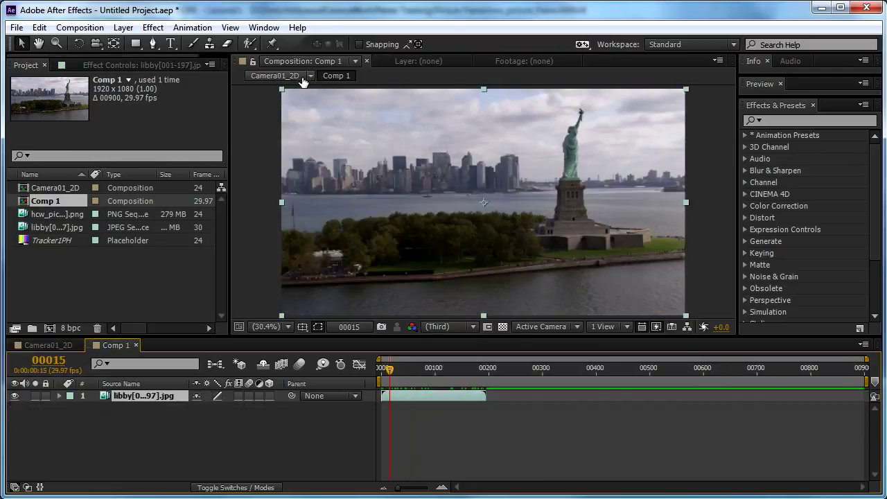
pyautogui.moveTo(281, 88); pyautogui.dragTo(336, 119)
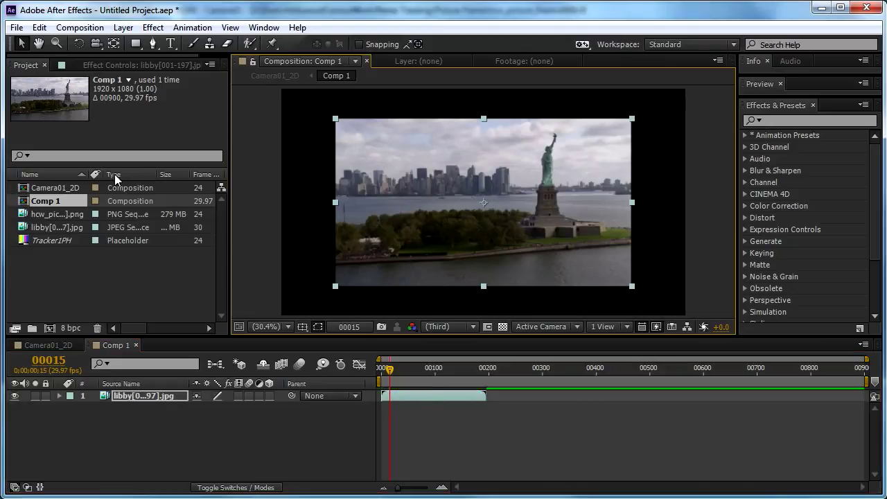
pyautogui.doubleClick(55, 188)
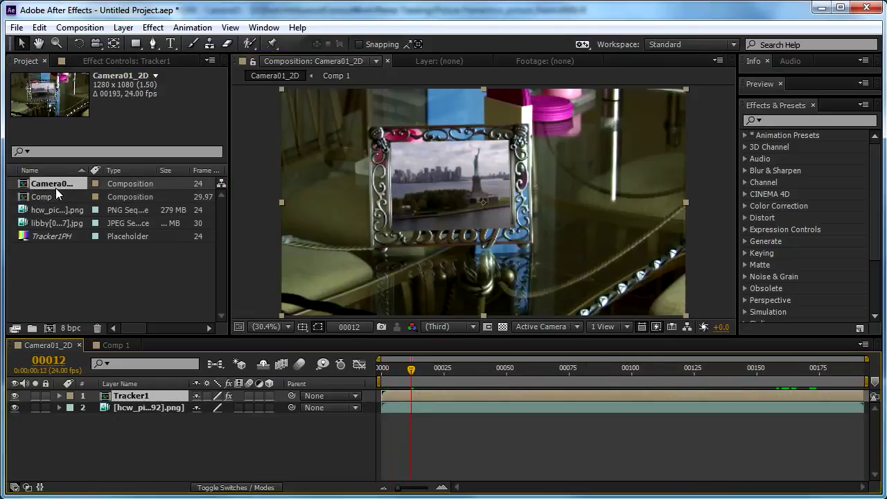
pyautogui.doubleClick(50, 196)
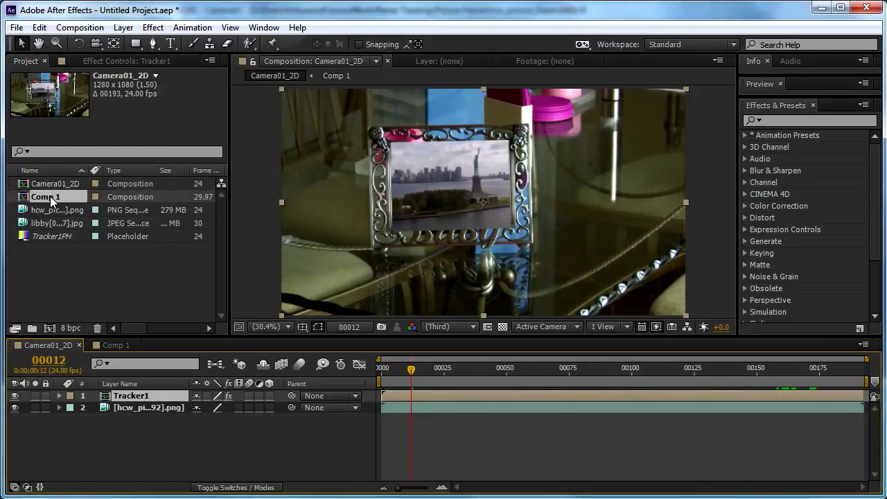
pyautogui.moveTo(336, 119); pyautogui.dragTo(339, 125)
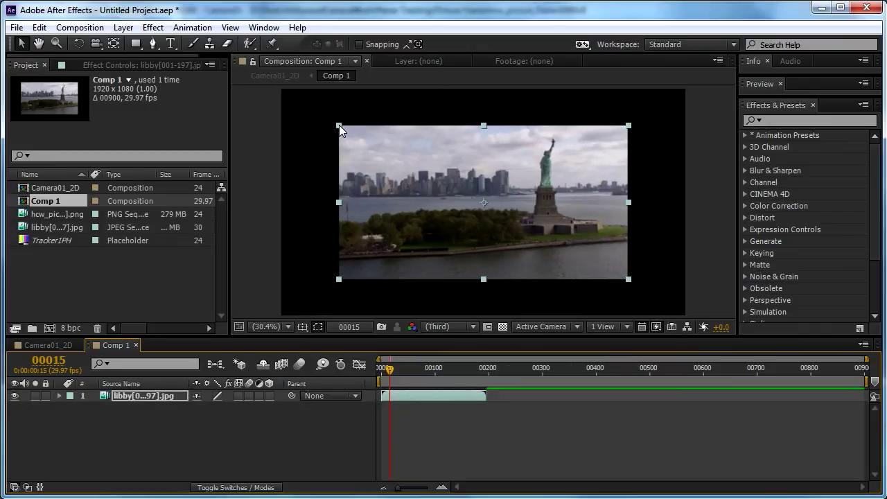
pyautogui.doubleClick(50, 190)
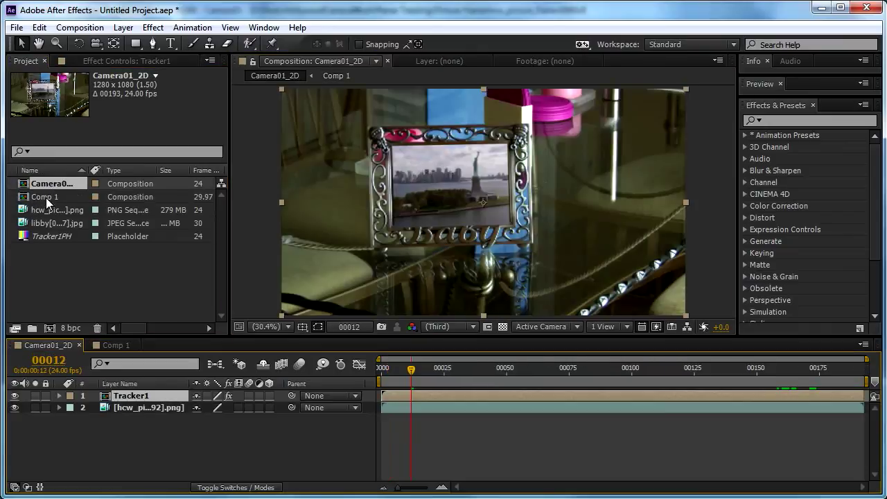
# Step: Make the footage slightly shorter vertically, then scrub Camera01_2D to review the inset
pyautogui.doubleClick(46, 198)
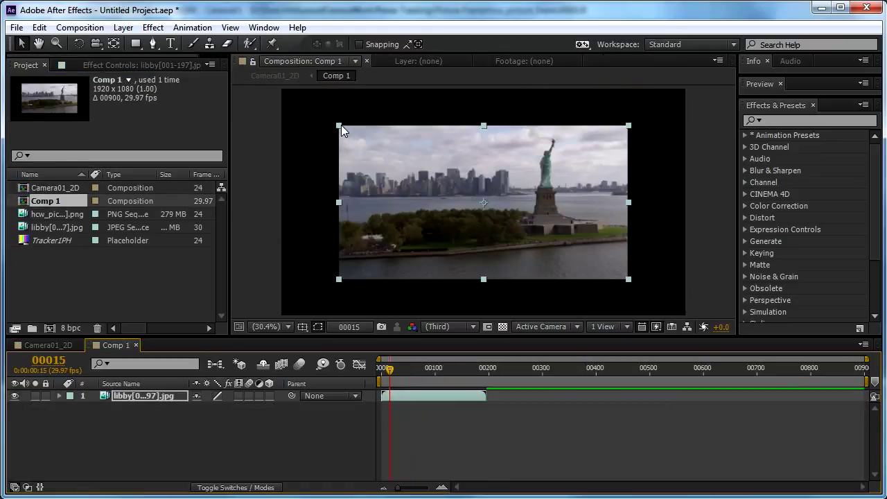
pyautogui.moveTo(340, 127); pyautogui.dragTo(341, 130)
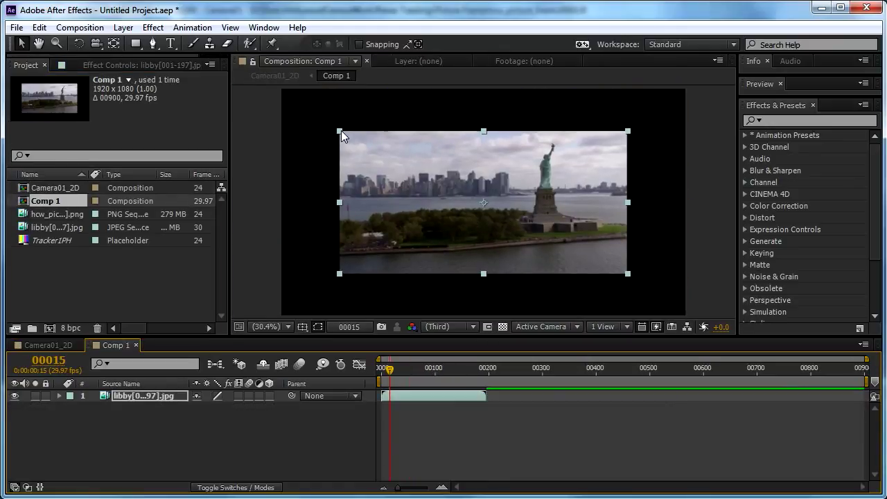
pyautogui.doubleClick(48, 188)
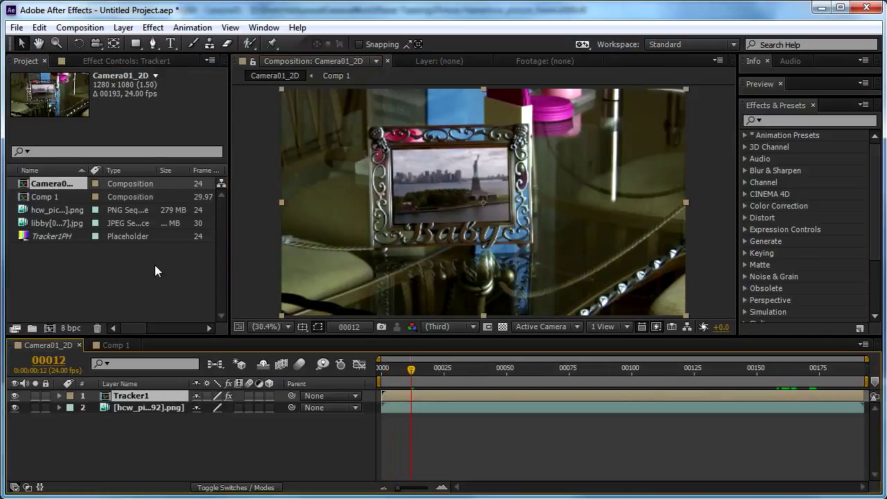
pyautogui.moveTo(427, 367); pyautogui.dragTo(476, 367)
pyautogui.moveTo(540, 375); pyautogui.dragTo(475, 408)
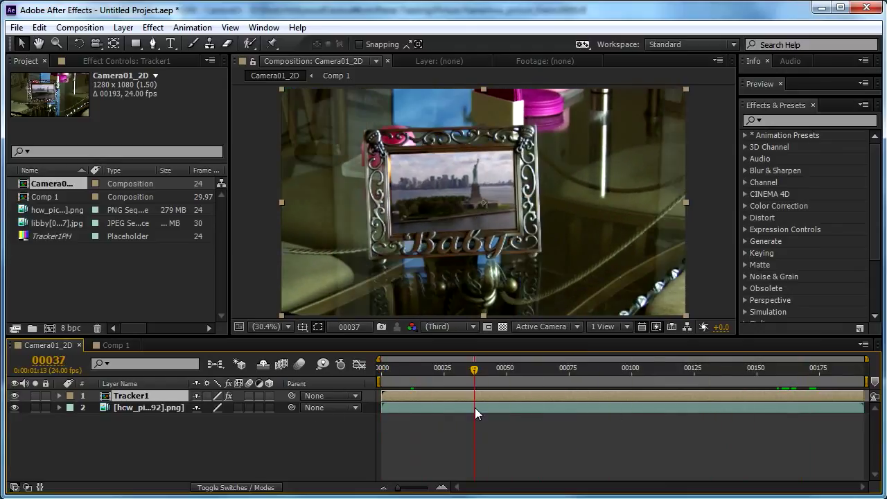
pyautogui.press('space')
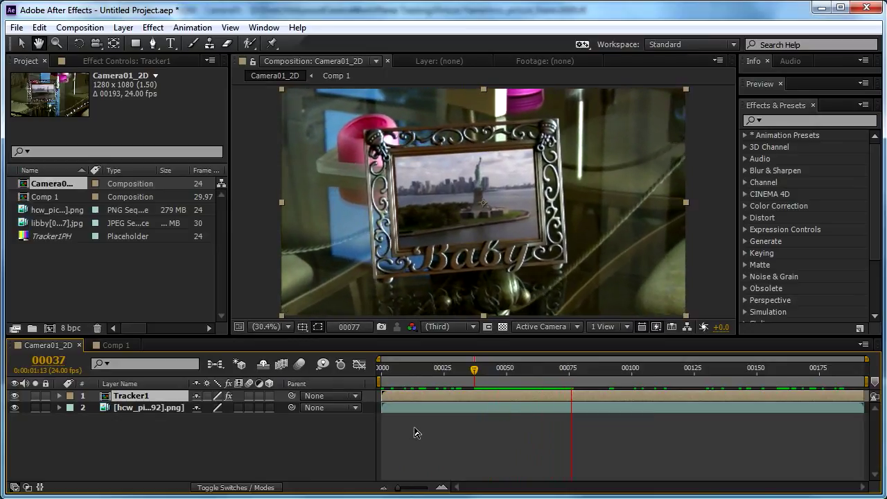
pyautogui.press('space')
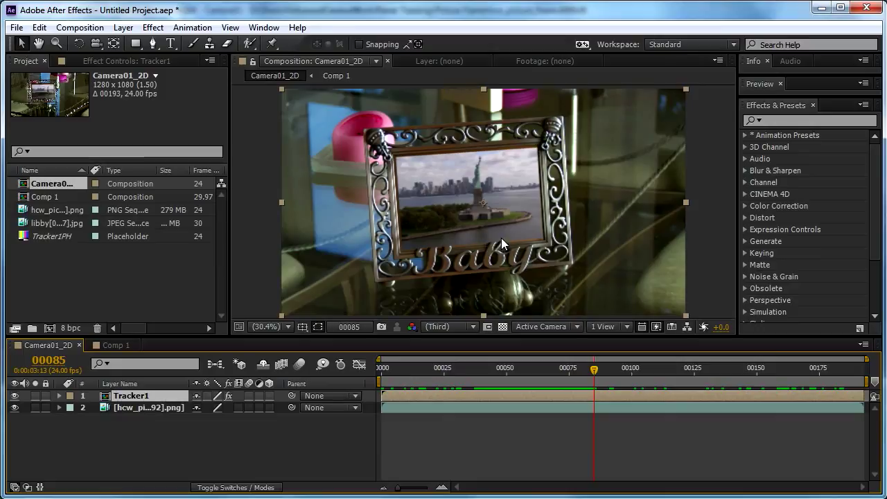
pyautogui.doubleClick(47, 197)
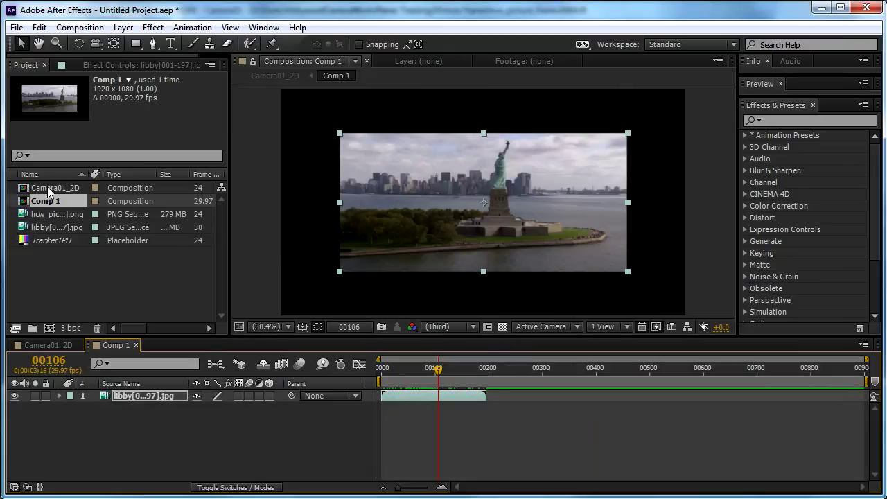
pyautogui.doubleClick(47, 186)
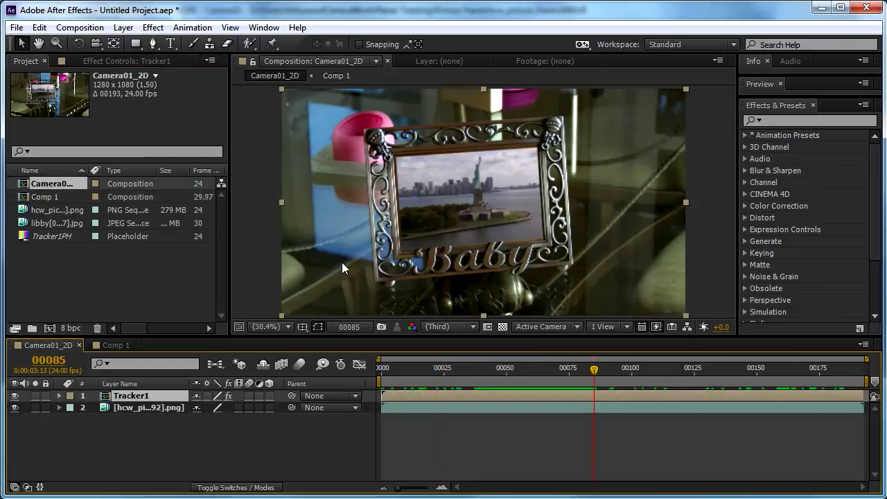